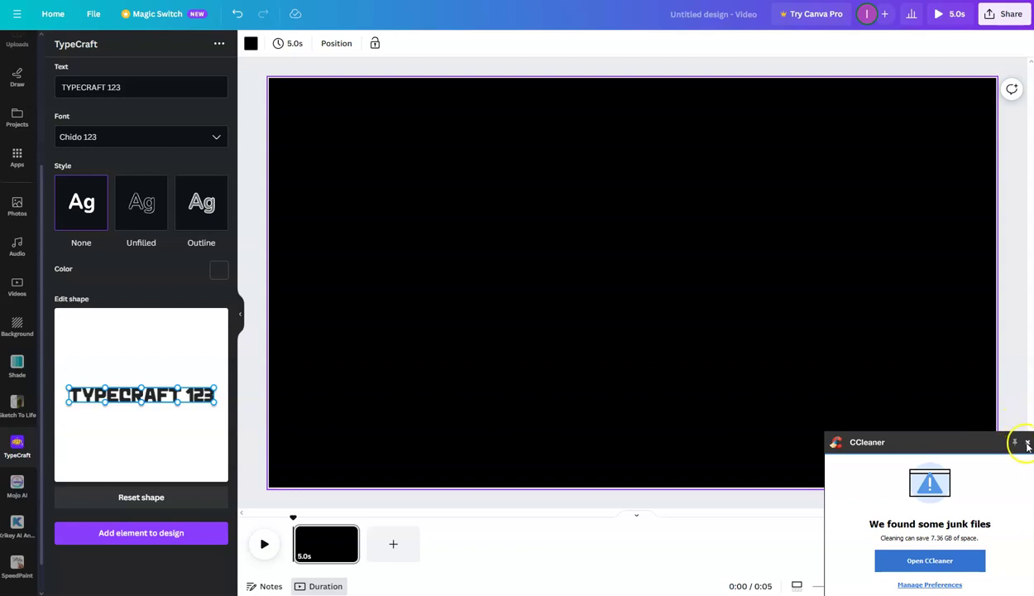
Step: Replace the TypeCraft sample text with the single letter H
{"action": "left_click", "coordinate": [131, 87]}
{"action": "key", "text": "BackSpace"}
{"action": "key", "text": "BackSpace"}
{"action": "key", "text": "BackSpace"}
{"action": "key", "text": "BackSpace"}
{"action": "key", "text": "BackSpace"}
{"action": "key", "text": "BackSpace"}
{"action": "key", "text": "BackSpace"}
{"action": "key", "text": "BackSpace"}
{"action": "key", "text": "BackSpace"}
{"action": "key", "text": "BackSpace"}
{"action": "key", "text": "BackSpace"}
{"action": "key", "text": "BackSpace"}
{"action": "key", "text": "BackSpace"}
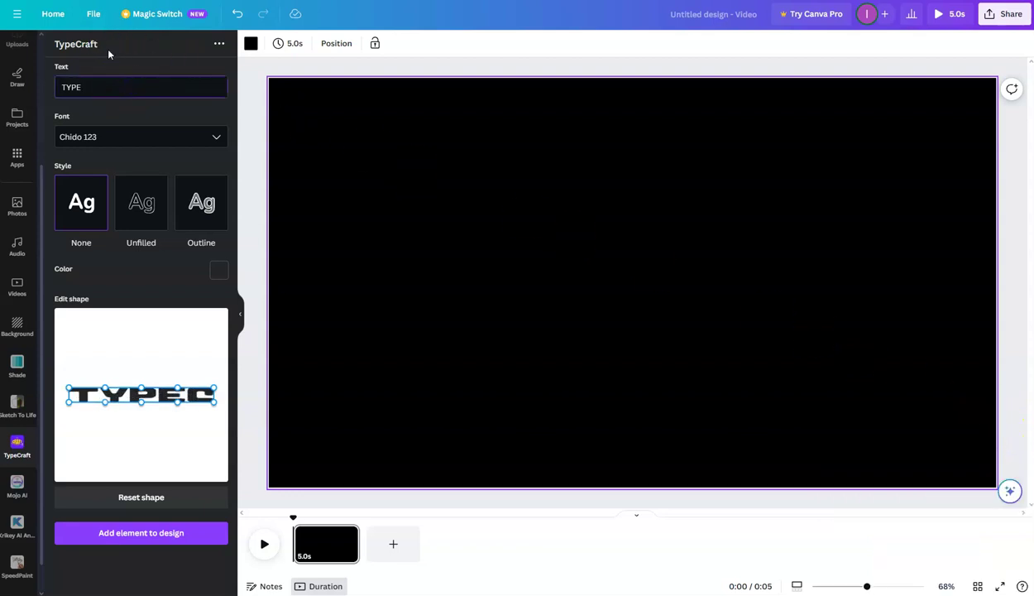
{"action": "type", "text": "H"}
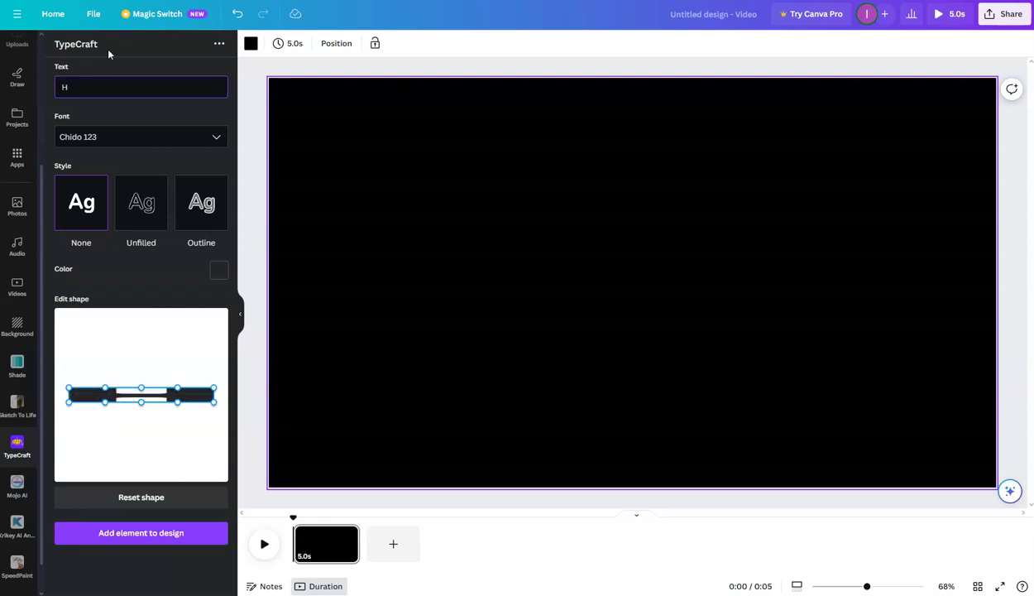
Step: Stretch the H vertically by moving its upper shape points up and its lower ones down into a tall block
{"action": "left_click_drag", "start_coordinate": [138, 388], "coordinate": [140, 340]}
{"action": "left_click_drag", "start_coordinate": [141, 403], "coordinate": [139, 457]}
{"action": "left_click_drag", "start_coordinate": [214, 402], "coordinate": [213, 451]}
{"action": "left_click", "coordinate": [70, 401]}
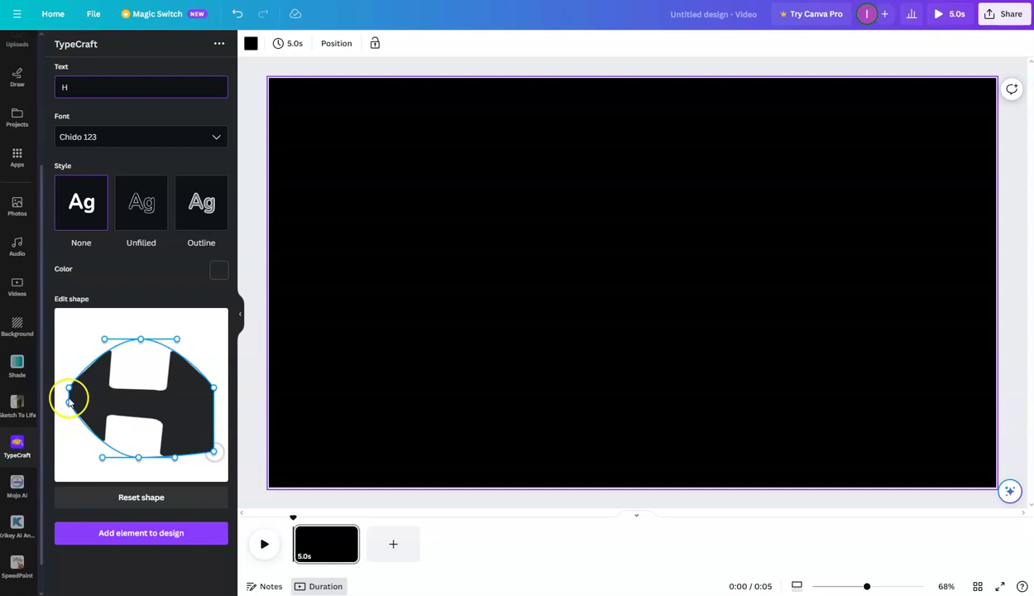
{"action": "left_click_drag", "start_coordinate": [70, 401], "coordinate": [71, 455]}
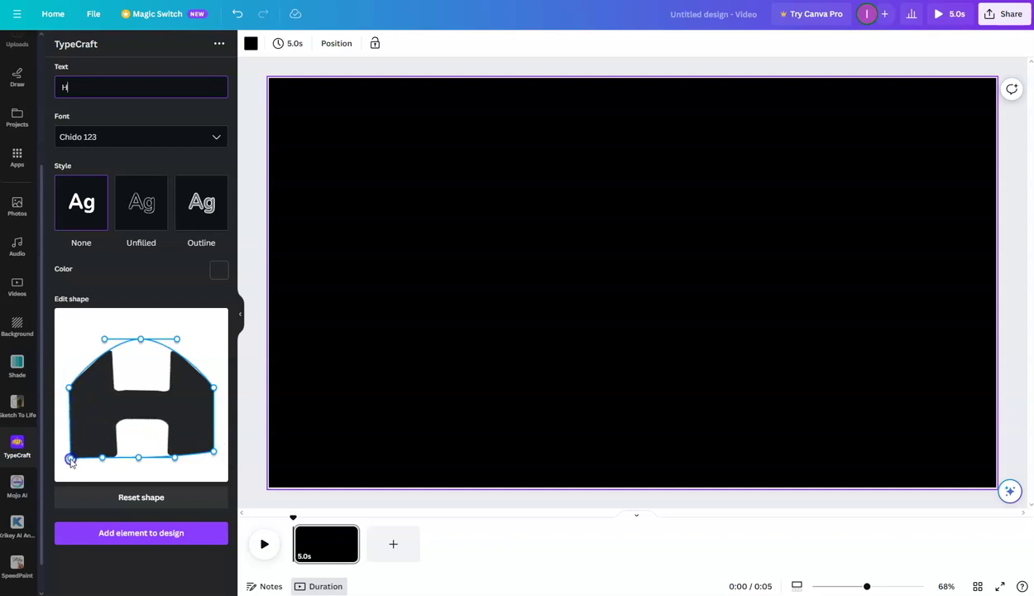
{"action": "left_click_drag", "start_coordinate": [70, 388], "coordinate": [73, 341]}
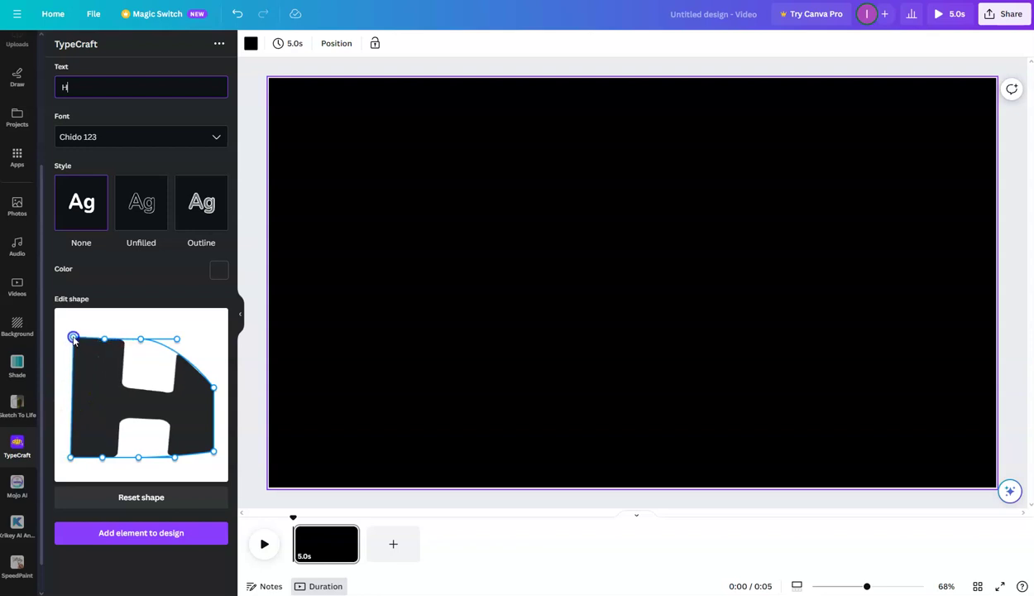
{"action": "left_click_drag", "start_coordinate": [213, 385], "coordinate": [213, 342]}
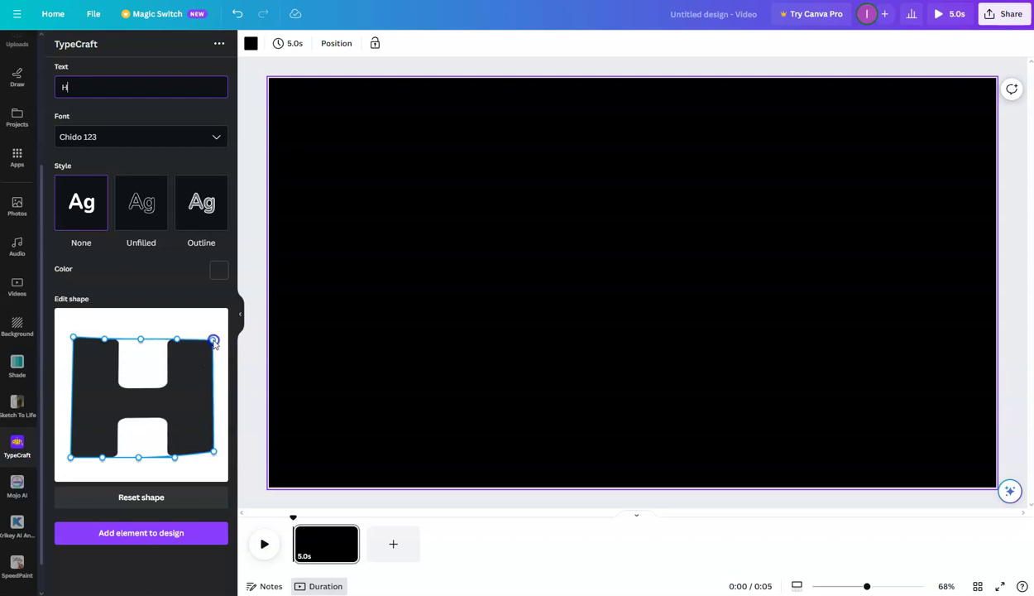
Step: Extend the H's bottom edge slightly further down and level its corner and middle points
{"action": "left_click_drag", "start_coordinate": [213, 452], "coordinate": [213, 464]}
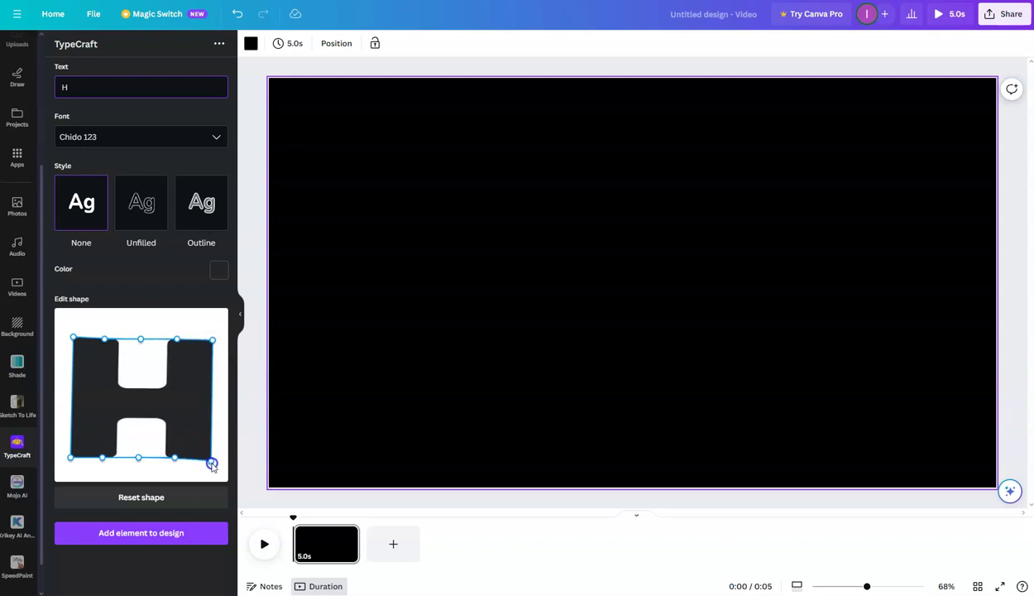
{"action": "left_click_drag", "start_coordinate": [71, 457], "coordinate": [75, 473]}
{"action": "left_click_drag", "start_coordinate": [138, 459], "coordinate": [139, 470]}
Step: Narrow the H by moving its four corner points inward and straightening the top and bottom edges
{"action": "left_click_drag", "start_coordinate": [211, 468], "coordinate": [183, 470]}
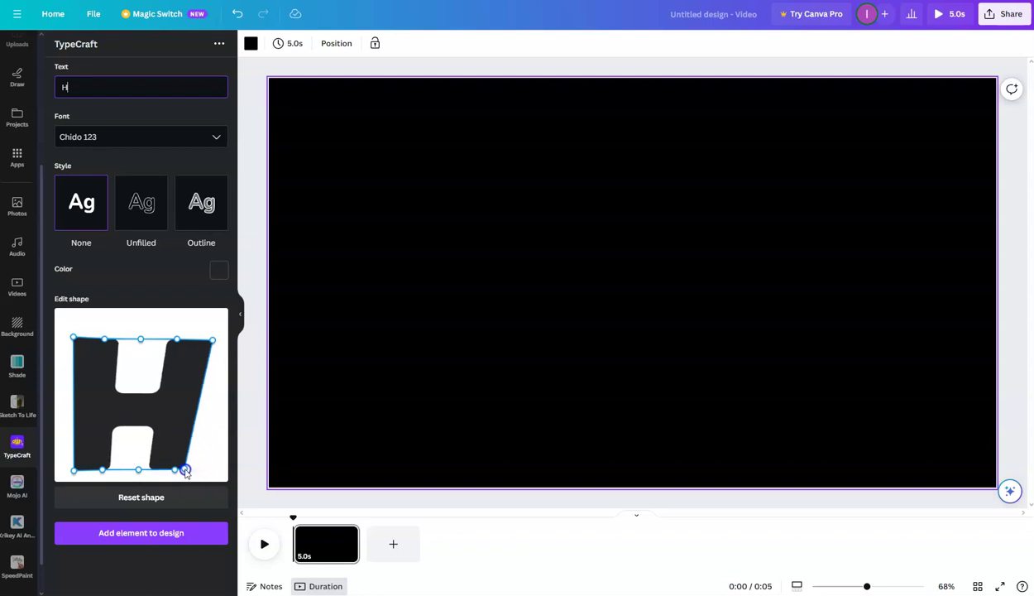
{"action": "left_click_drag", "start_coordinate": [214, 345], "coordinate": [191, 342]}
{"action": "left_click_drag", "start_coordinate": [74, 338], "coordinate": [92, 334]}
{"action": "left_click_drag", "start_coordinate": [74, 470], "coordinate": [87, 471]}
{"action": "left_click_drag", "start_coordinate": [141, 339], "coordinate": [189, 339]}
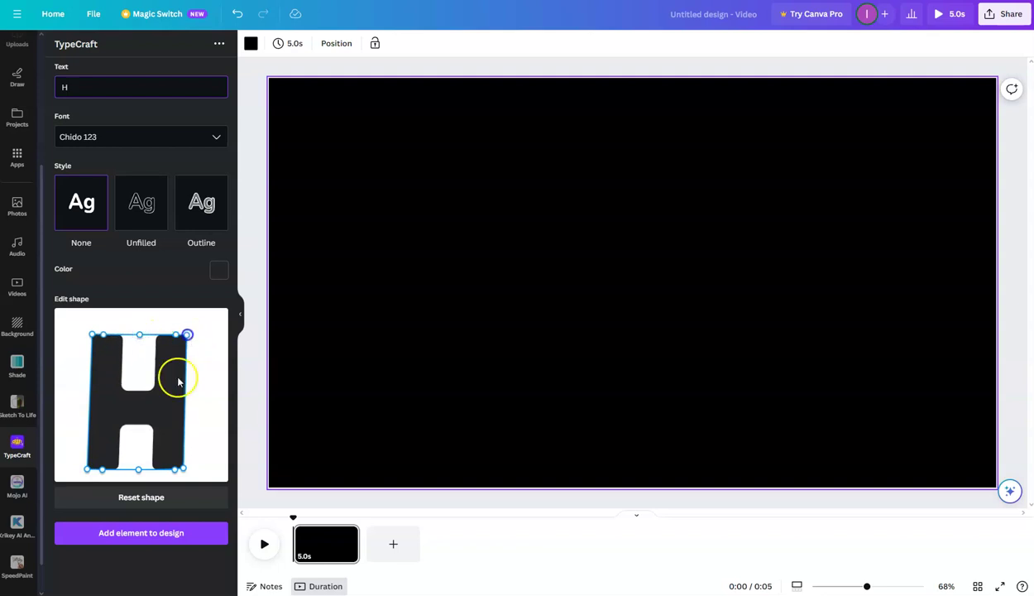
{"action": "left_click_drag", "start_coordinate": [137, 473], "coordinate": [138, 474]}
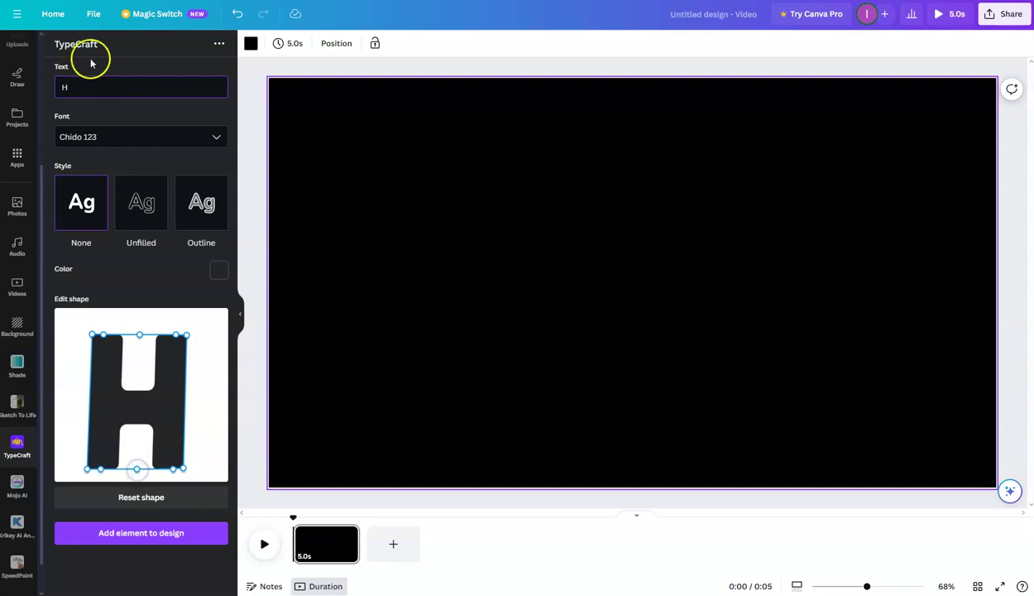
Step: Change the letter's font to Rainfall Slanted 123
{"action": "left_click", "coordinate": [218, 138]}
{"action": "left_click_drag", "start_coordinate": [226, 160], "coordinate": [216, 211]}
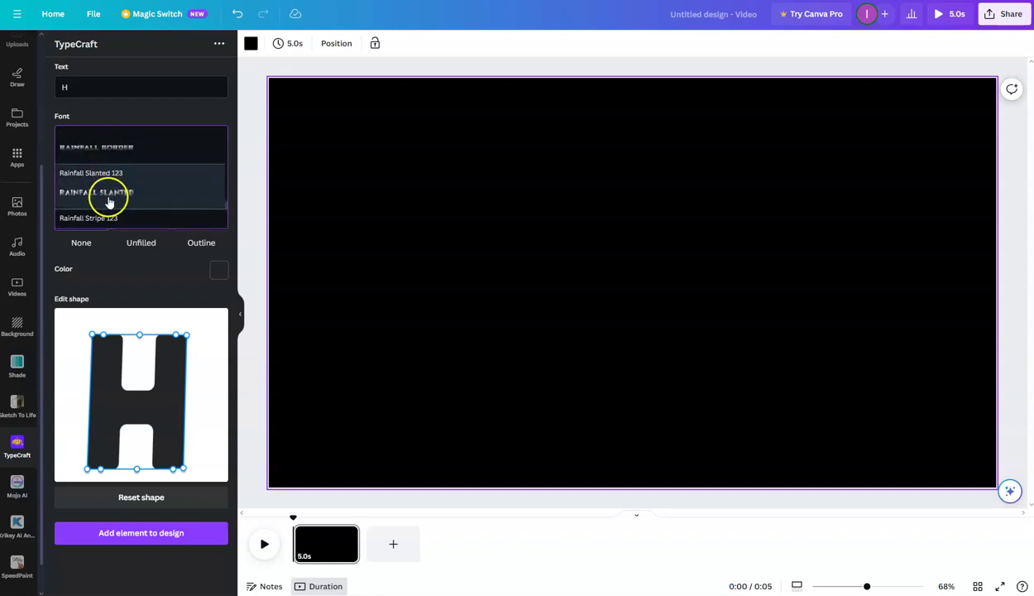
{"action": "left_click", "coordinate": [109, 203]}
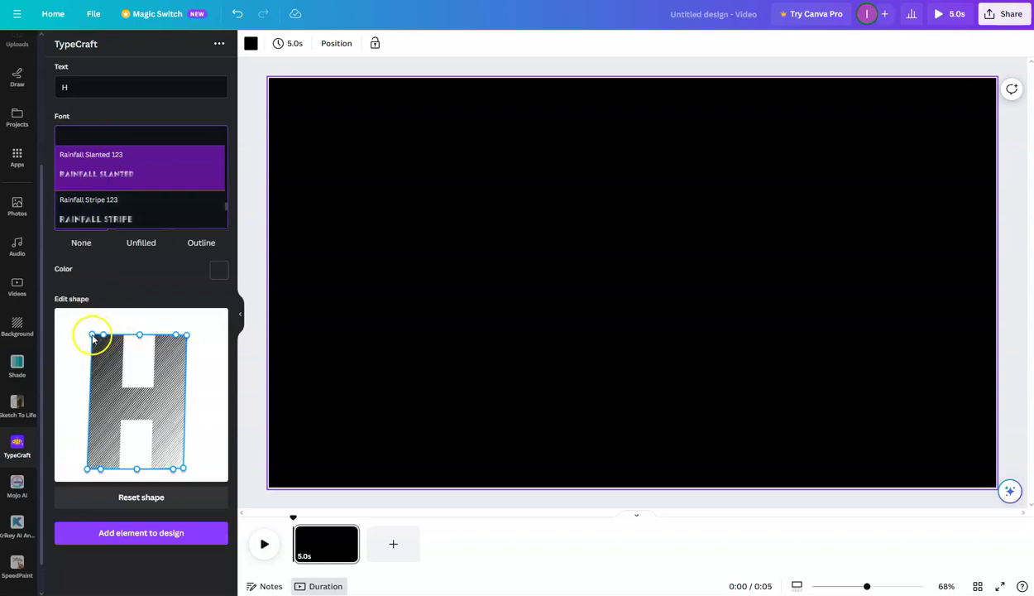
Step: Refine the H's outline by raising the top edge slightly and adjusting the corner and edge points to even its sides
{"action": "left_click_drag", "start_coordinate": [91, 335], "coordinate": [89, 334]}
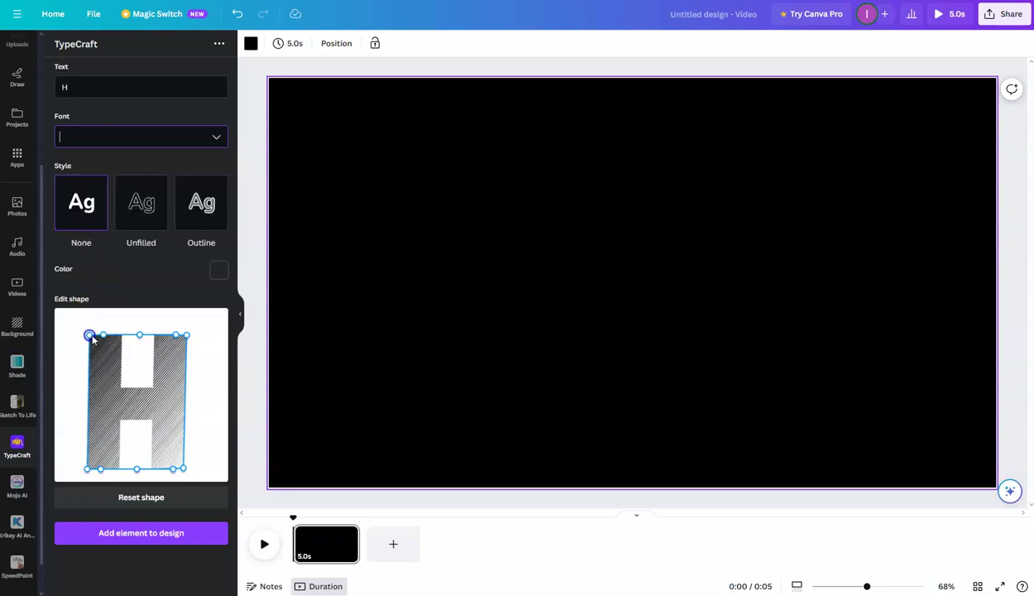
{"action": "left_click_drag", "start_coordinate": [187, 335], "coordinate": [90, 322]}
{"action": "left_click_drag", "start_coordinate": [160, 320], "coordinate": [162, 325]}
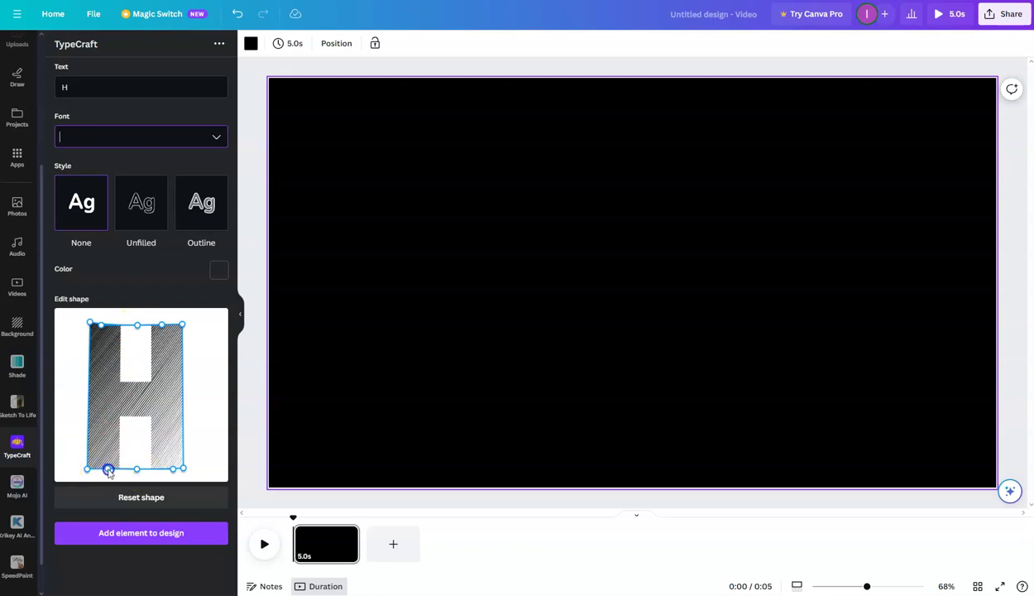
{"action": "left_click_drag", "start_coordinate": [173, 468], "coordinate": [175, 469]}
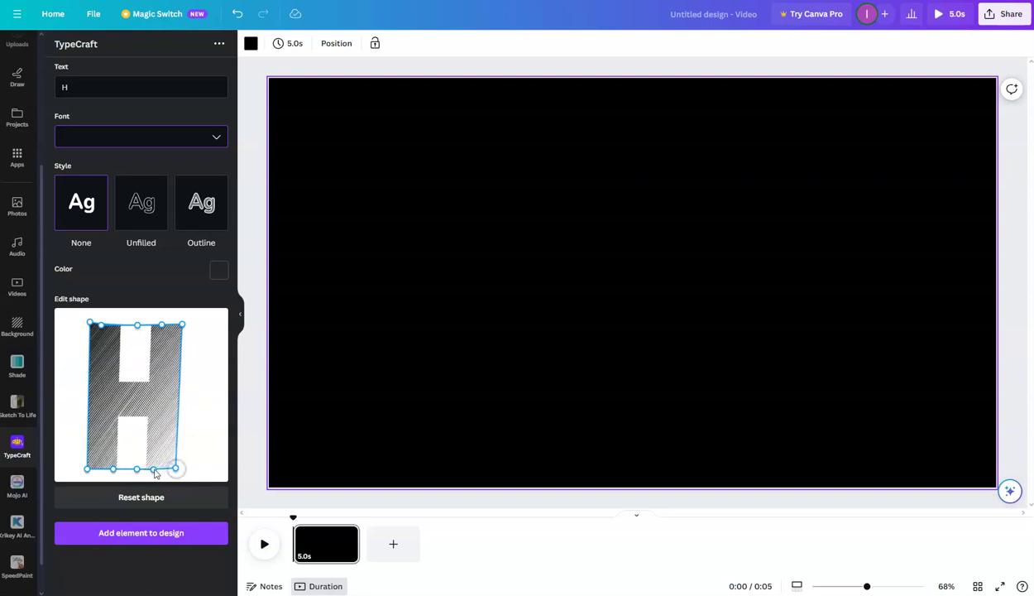
{"action": "left_click_drag", "start_coordinate": [139, 469], "coordinate": [132, 473]}
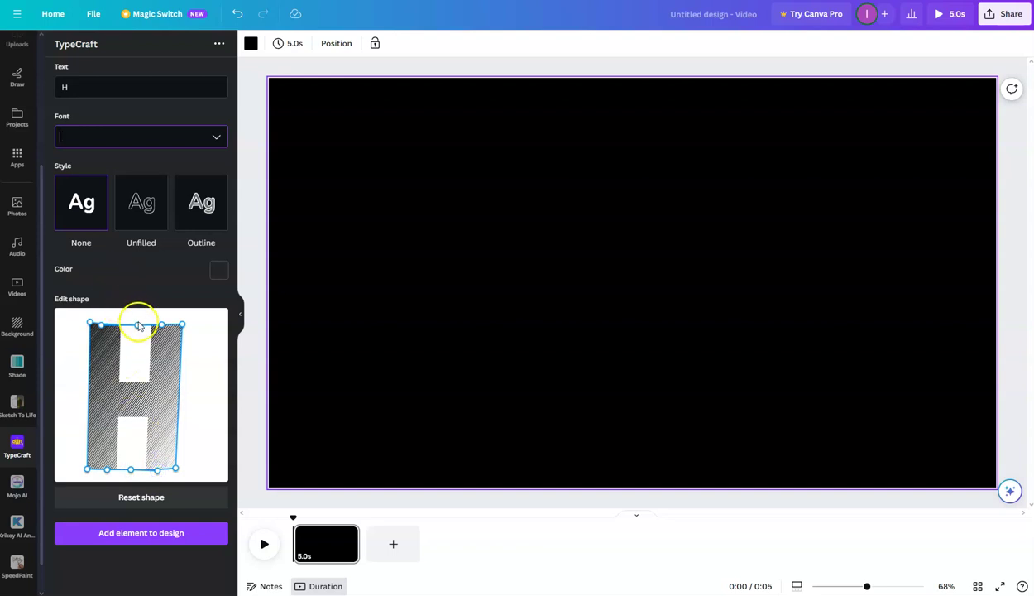
{"action": "left_click_drag", "start_coordinate": [101, 324], "coordinate": [103, 323]}
{"action": "left_click_drag", "start_coordinate": [181, 322], "coordinate": [177, 325]}
Step: Color the H bright green (#24ff00) and add it to the design
{"action": "left_click", "coordinate": [217, 272]}
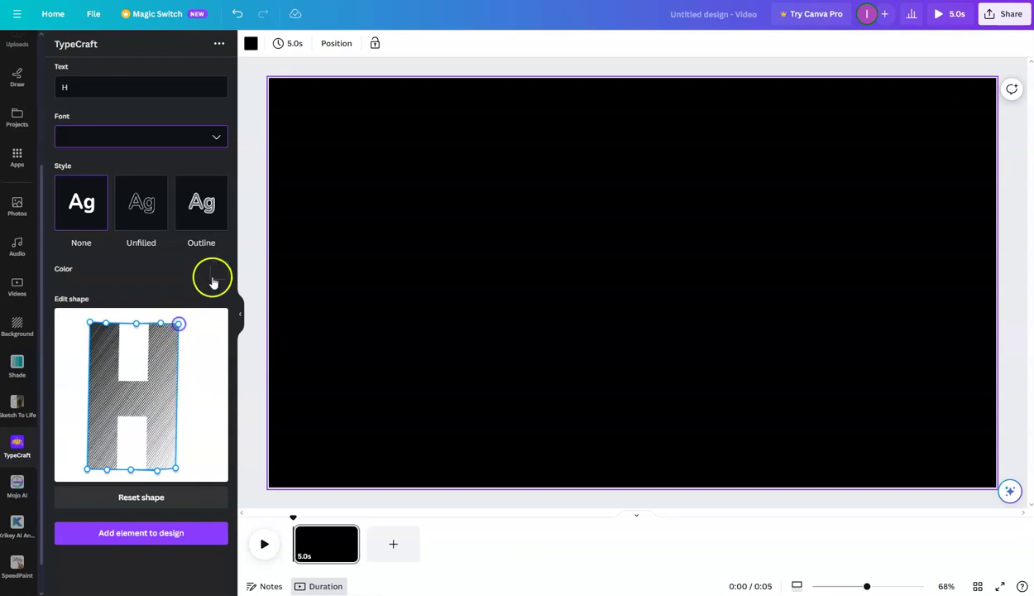
{"action": "left_click", "coordinate": [115, 208]}
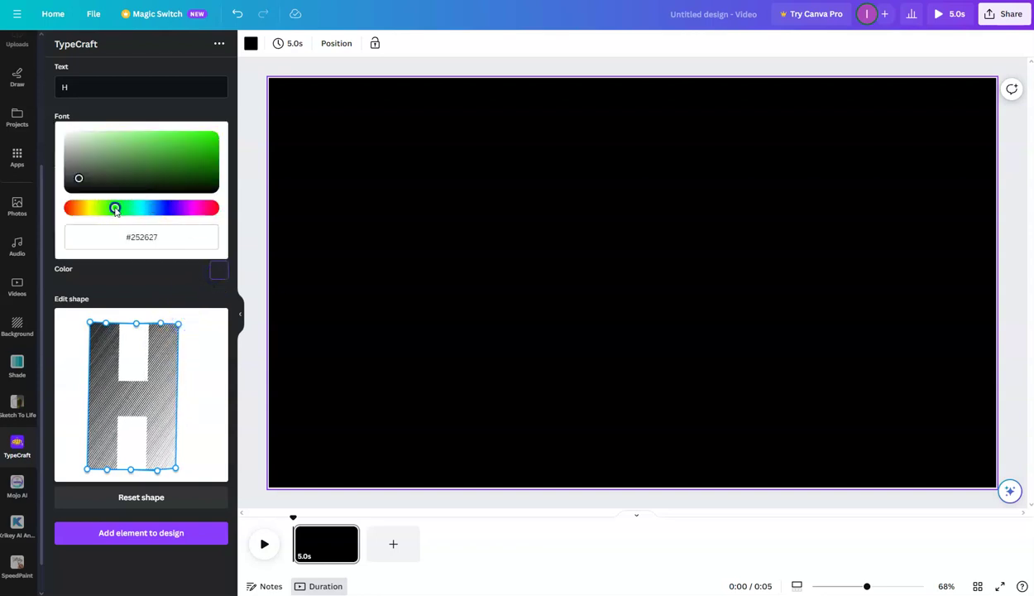
{"action": "left_click", "coordinate": [212, 138]}
{"action": "left_click", "coordinate": [137, 106]}
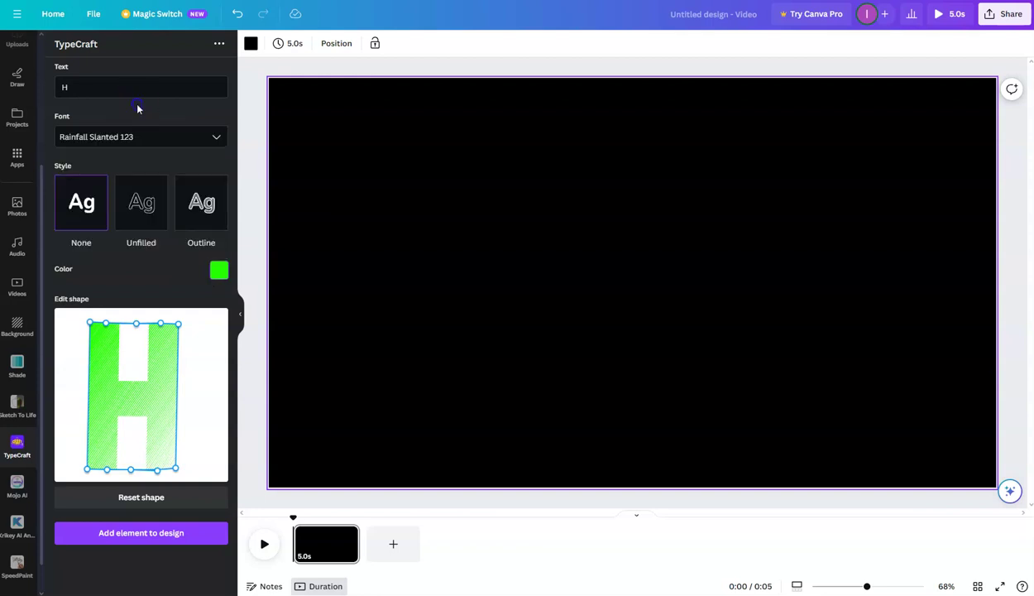
{"action": "left_click", "coordinate": [142, 534]}
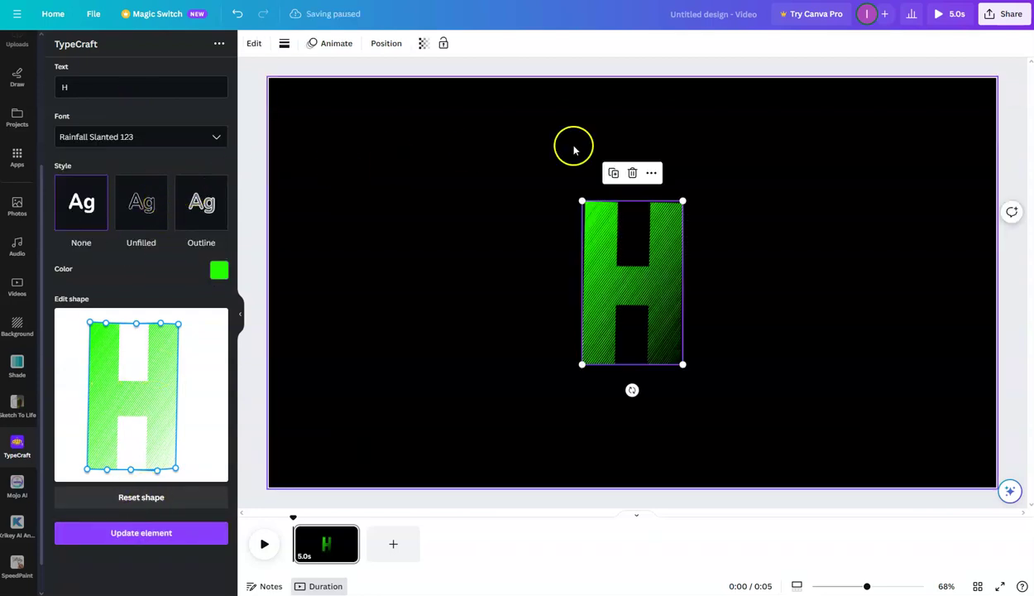
Step: Duplicate the H, place the copy directly to its right, and change the copy's text to I
{"action": "left_click", "coordinate": [613, 172]}
{"action": "left_click_drag", "start_coordinate": [619, 250], "coordinate": [713, 245]}
{"action": "left_click", "coordinate": [89, 88]}
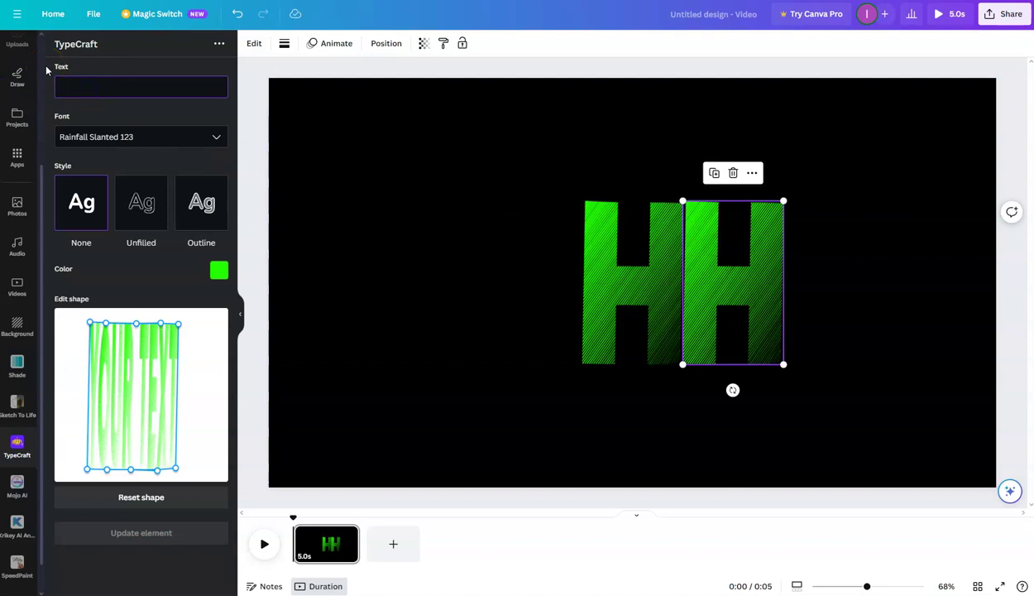
{"action": "type", "text": "I"}
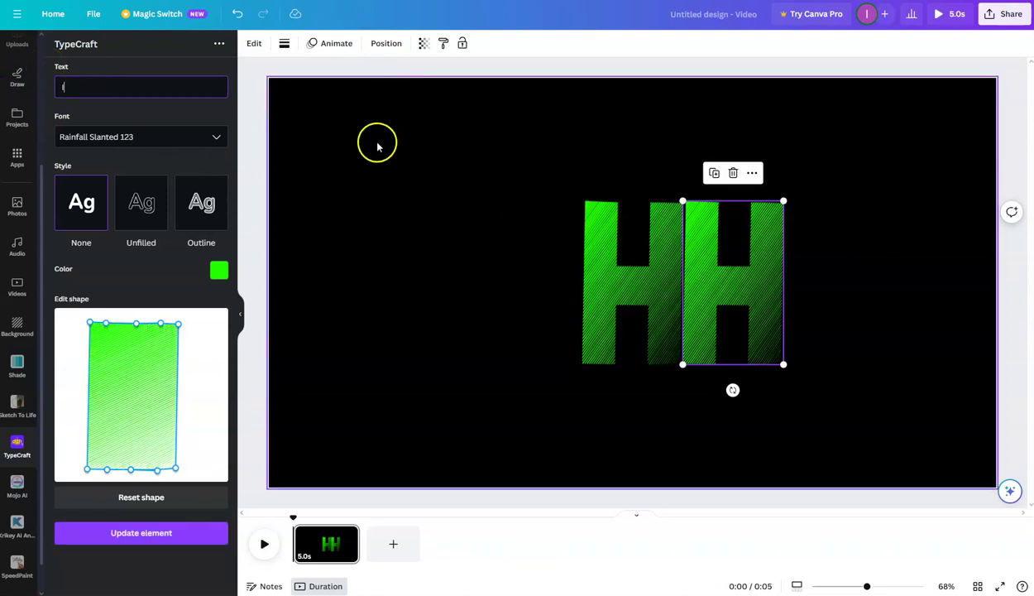
{"action": "left_click", "coordinate": [138, 533]}
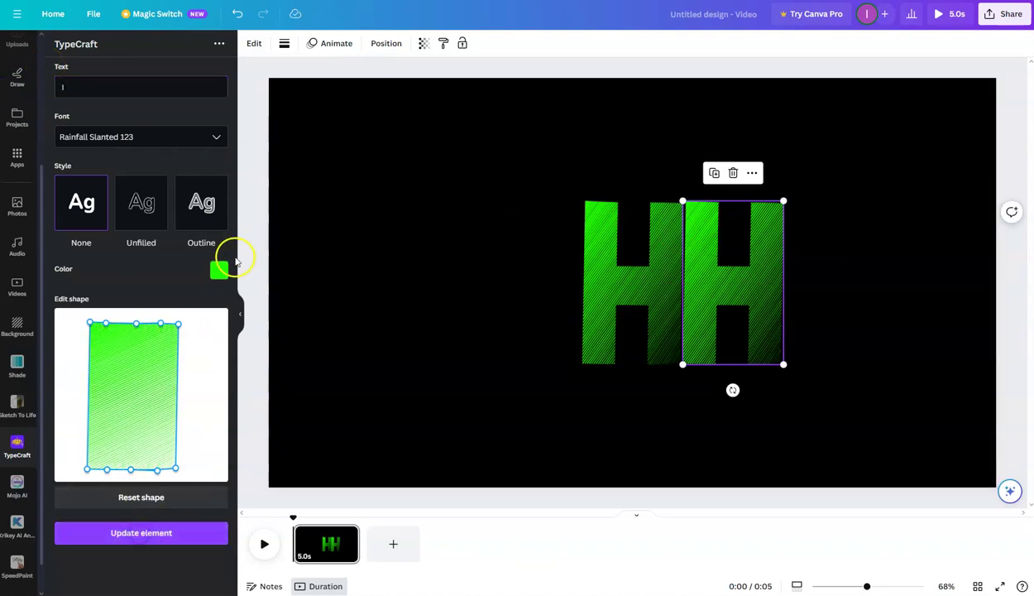
Step: Narrow the I by moving its corner and edge shape points inward, and update the element on the canvas
{"action": "left_click", "coordinate": [169, 352]}
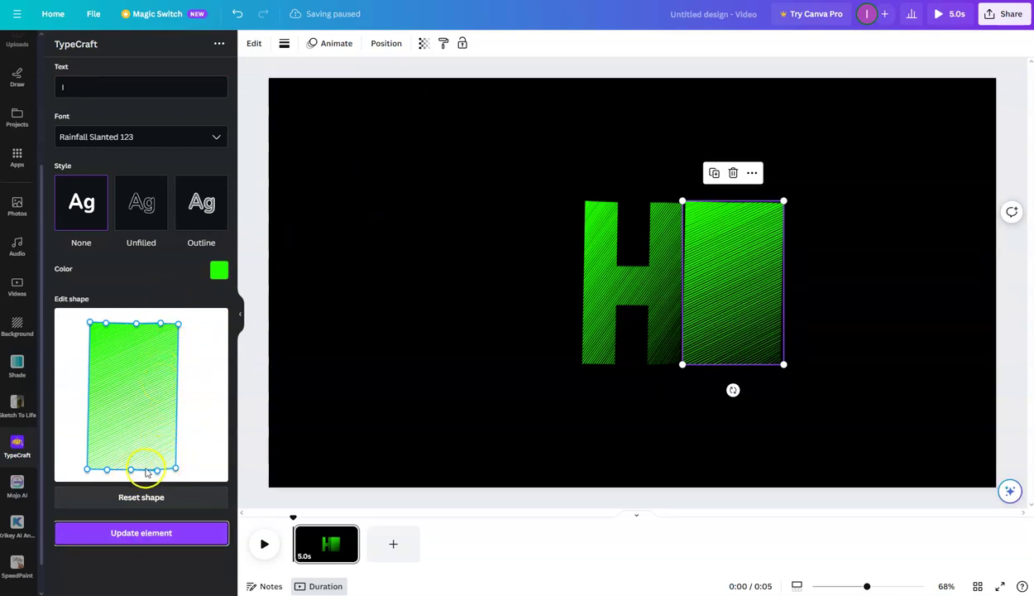
{"action": "left_click_drag", "start_coordinate": [175, 470], "coordinate": [161, 472]}
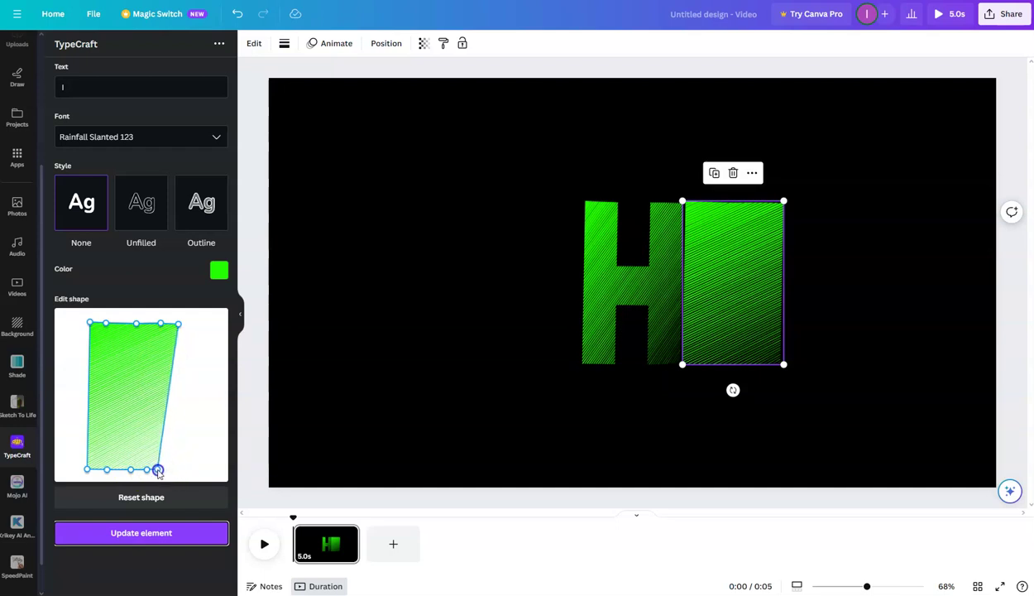
{"action": "left_click_drag", "start_coordinate": [177, 324], "coordinate": [163, 325]}
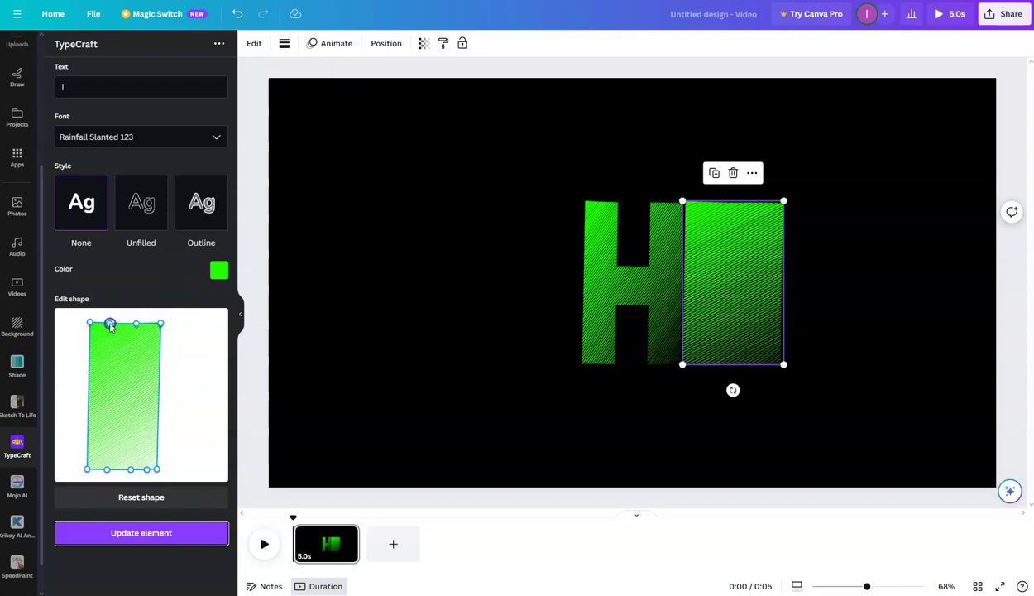
{"action": "left_click_drag", "start_coordinate": [93, 326], "coordinate": [99, 327]}
{"action": "left_click", "coordinate": [98, 461]}
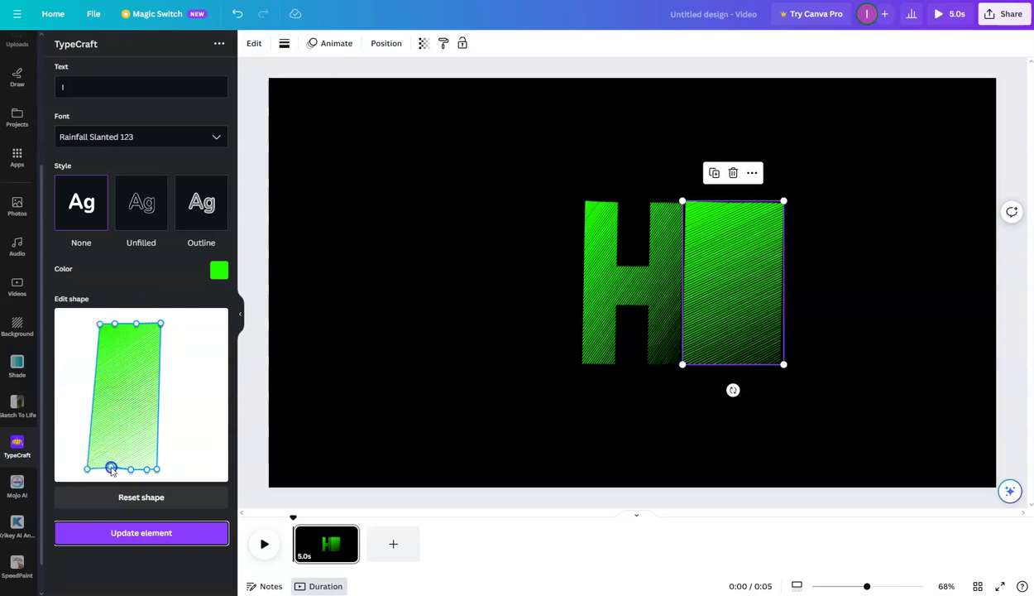
{"action": "left_click_drag", "start_coordinate": [89, 471], "coordinate": [94, 470]}
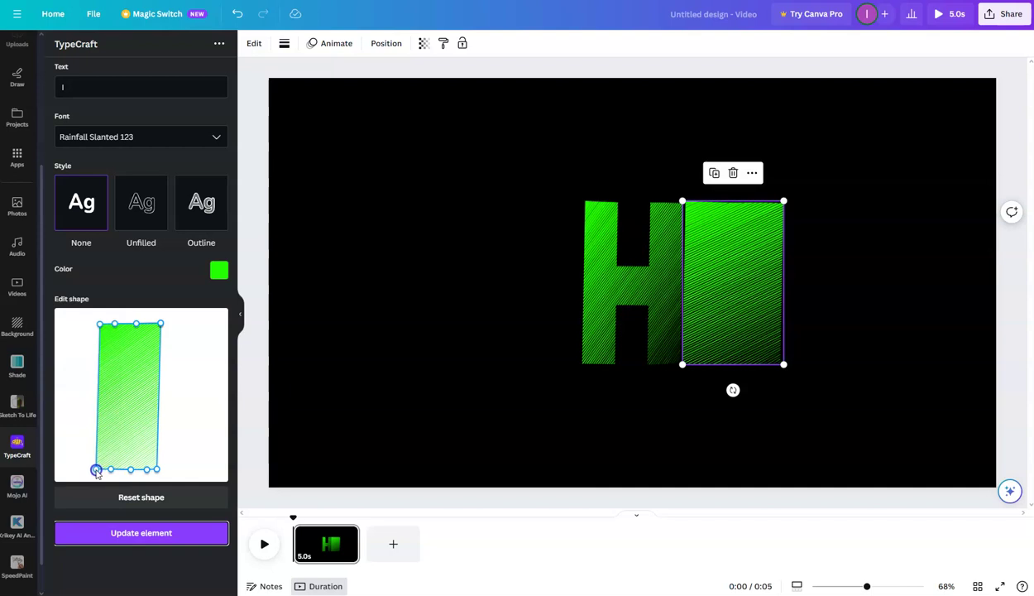
{"action": "left_click_drag", "start_coordinate": [131, 469], "coordinate": [127, 469]}
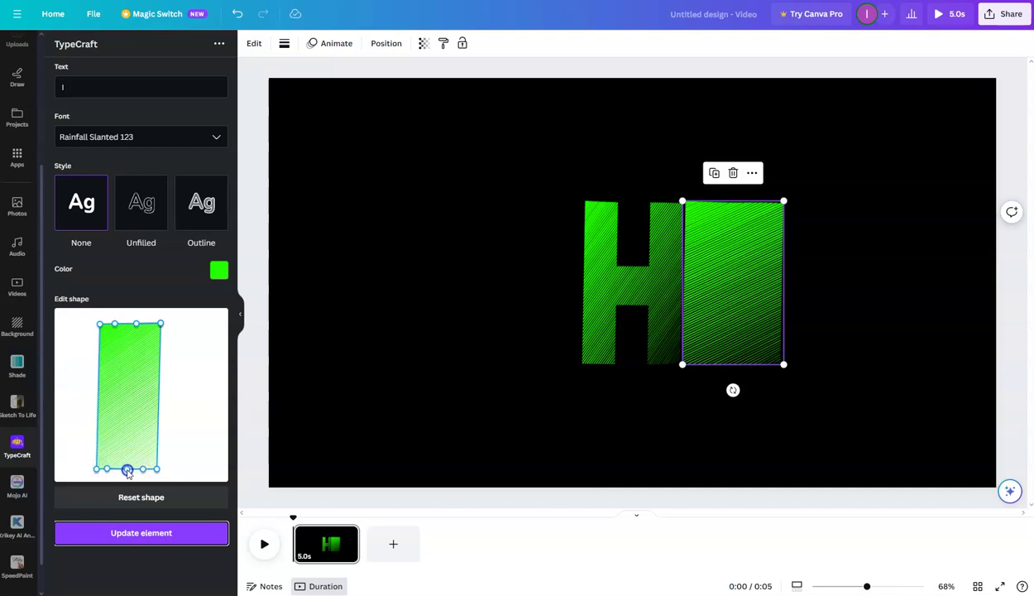
{"action": "left_click", "coordinate": [140, 533]}
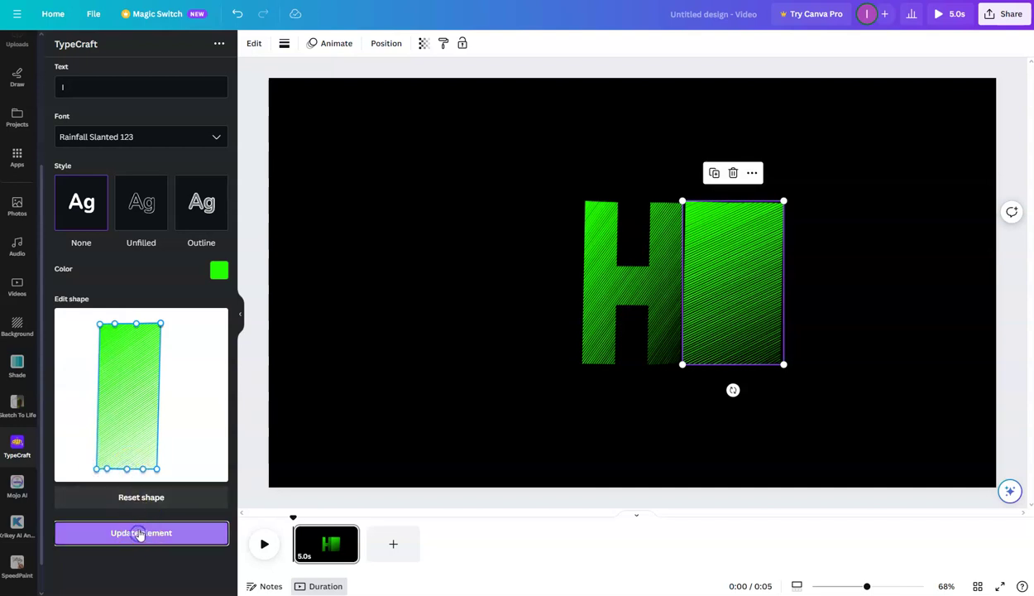
Step: Duplicate the H again, place the copy to the right of the I, and change its text to K
{"action": "left_click", "coordinate": [623, 242]}
{"action": "left_click", "coordinate": [615, 175]}
{"action": "left_click_drag", "start_coordinate": [614, 247], "coordinate": [799, 253]}
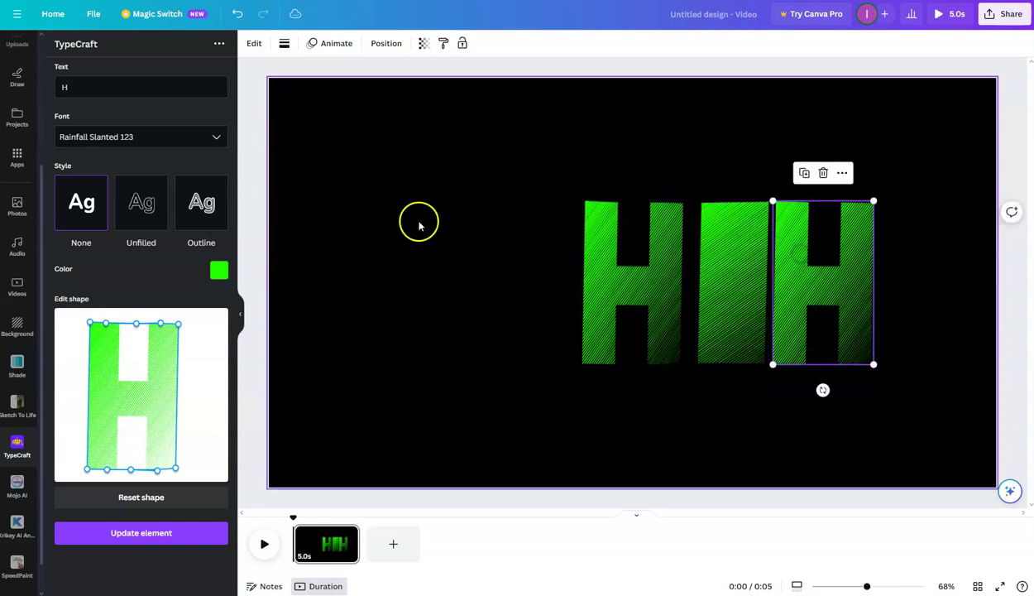
{"action": "left_click", "coordinate": [99, 87]}
{"action": "key", "text": "BackSpace"}
{"action": "type", "text": "K"}
{"action": "left_click", "coordinate": [154, 533]}
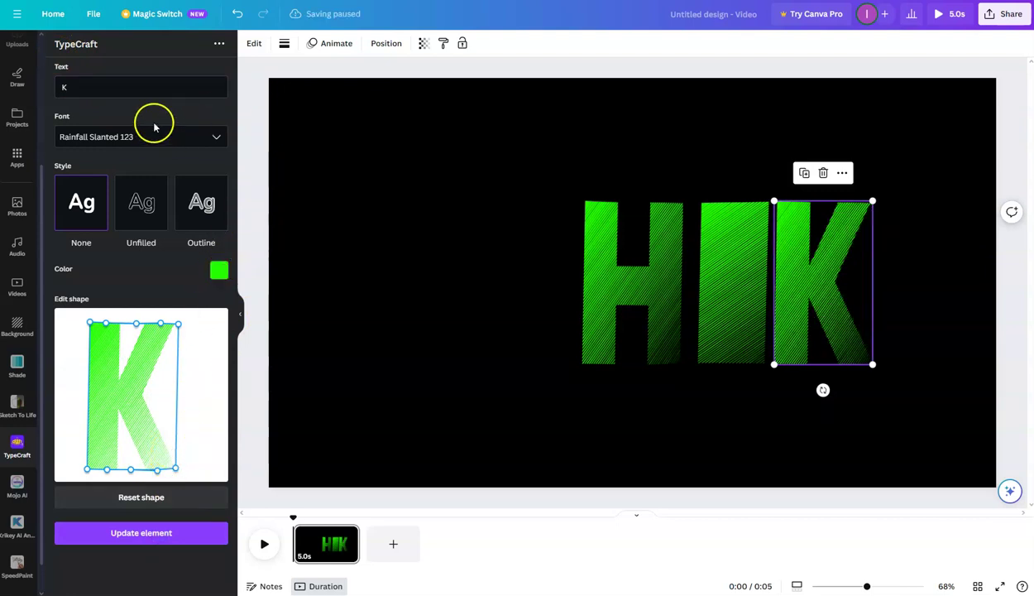
Step: Recolor the K magenta (#ff00c7) and update the element on the canvas
{"action": "left_click", "coordinate": [219, 270]}
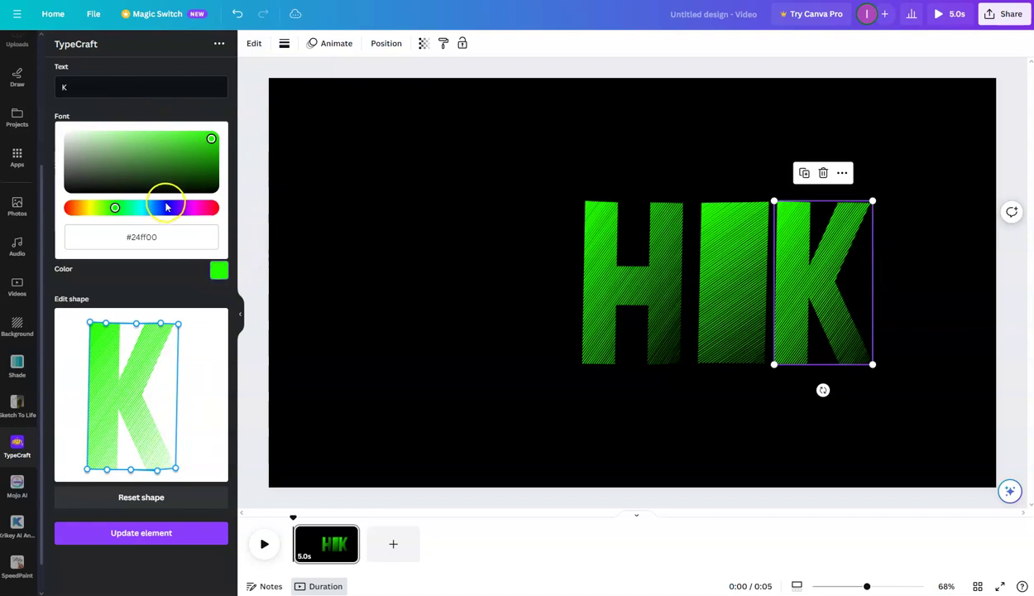
{"action": "left_click", "coordinate": [192, 207]}
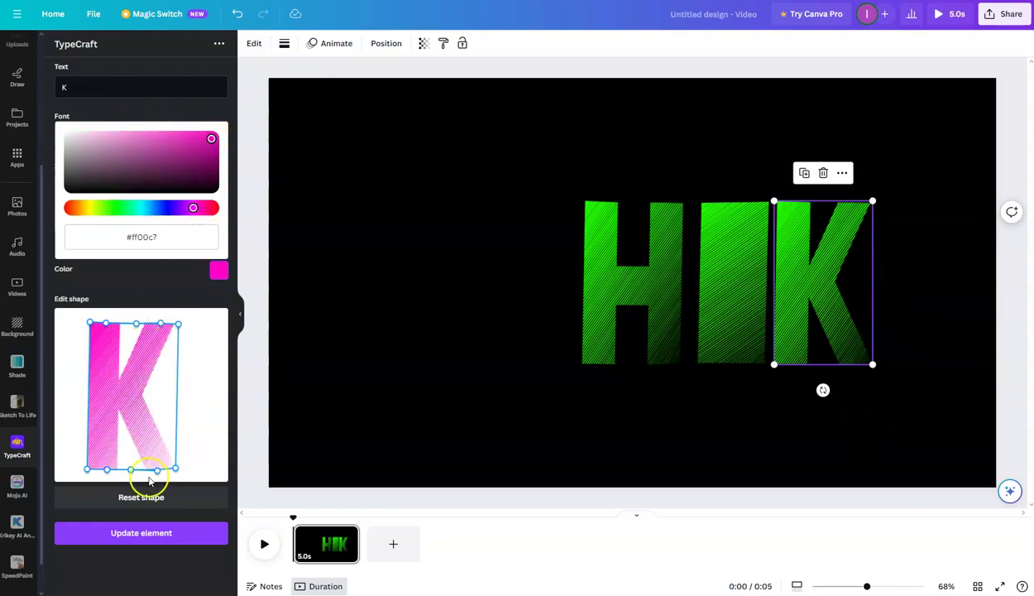
{"action": "left_click", "coordinate": [156, 536]}
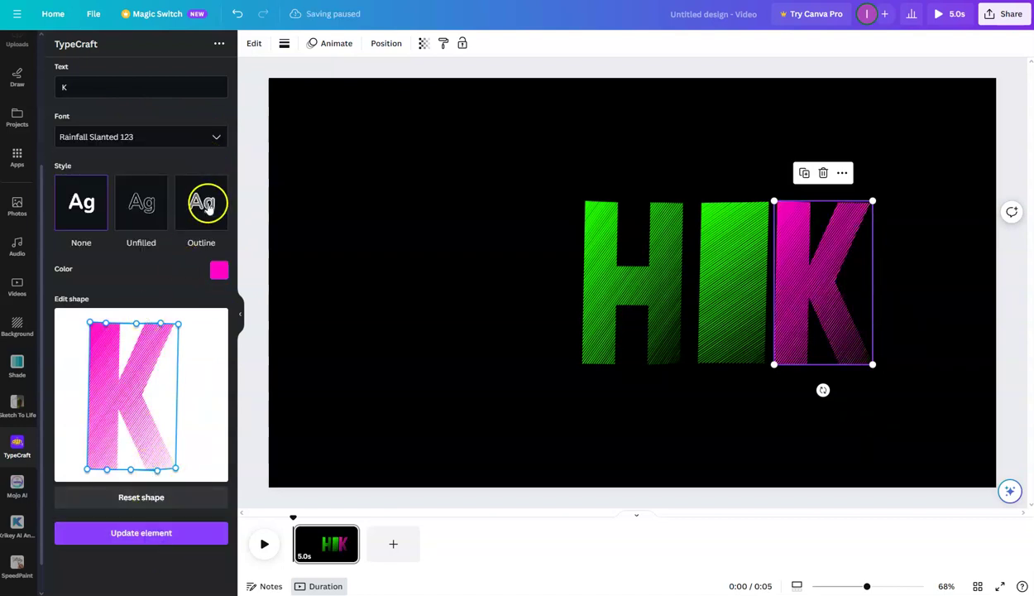
Step: Duplicate the magenta K, place the copy directly to its right, and change the copy's text to E
{"action": "left_click", "coordinate": [803, 173]}
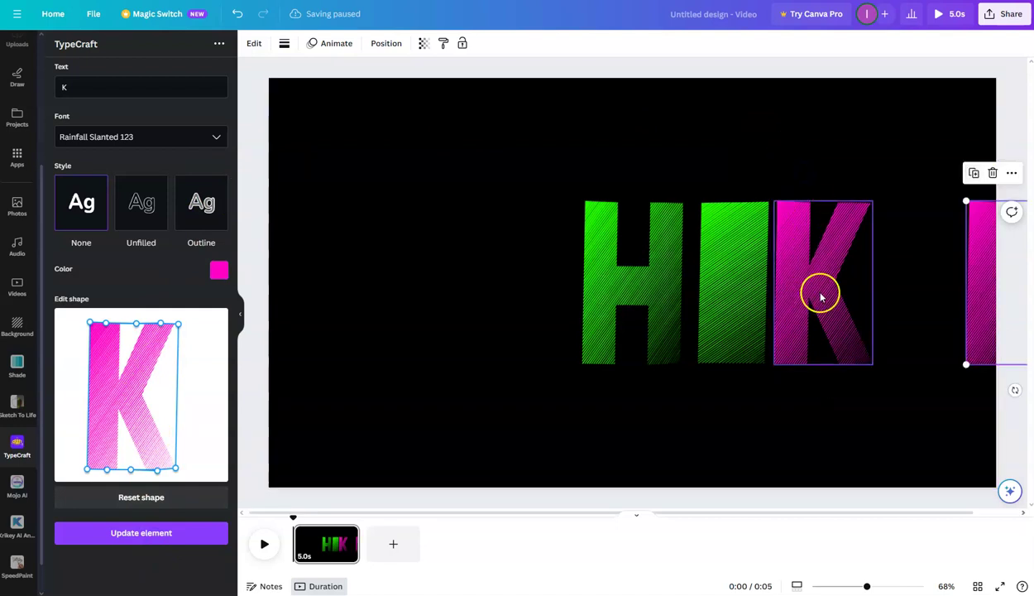
{"action": "left_click_drag", "start_coordinate": [979, 307], "coordinate": [892, 305]}
{"action": "left_click", "coordinate": [118, 85]}
{"action": "key", "text": "BackSpace"}
{"action": "type", "text": "E"}
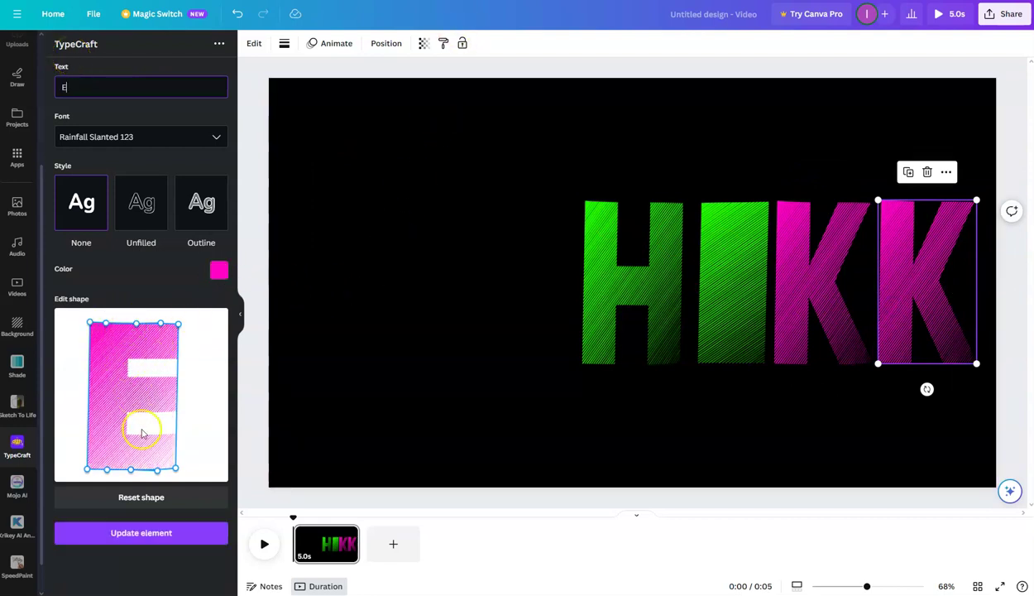
Step: Recolor the E golden yellow (#ffc700) and update the element on the canvas
{"action": "left_click", "coordinate": [220, 273]}
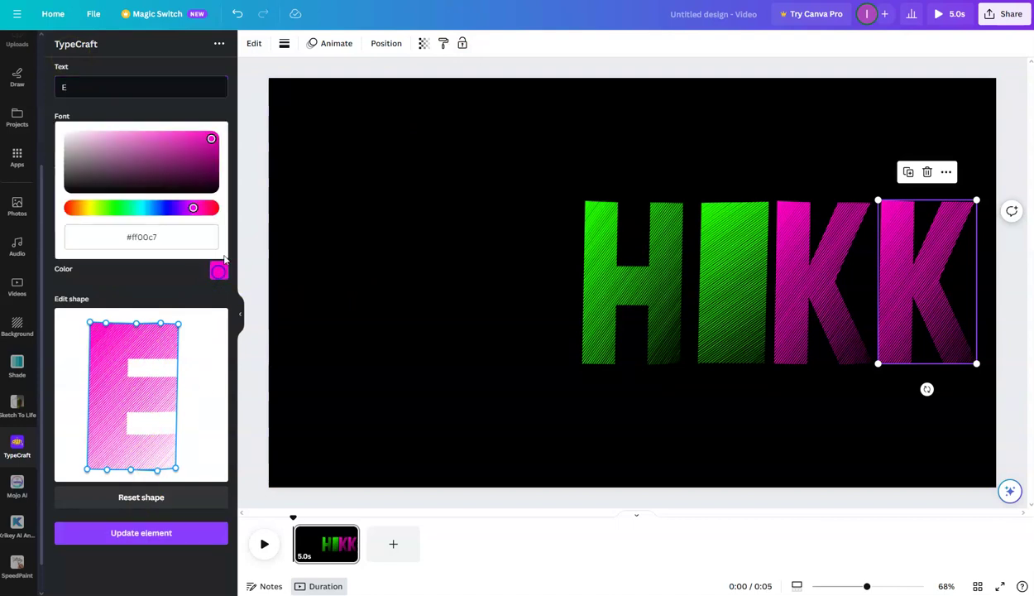
{"action": "left_click", "coordinate": [89, 212]}
{"action": "left_click", "coordinate": [211, 138]}
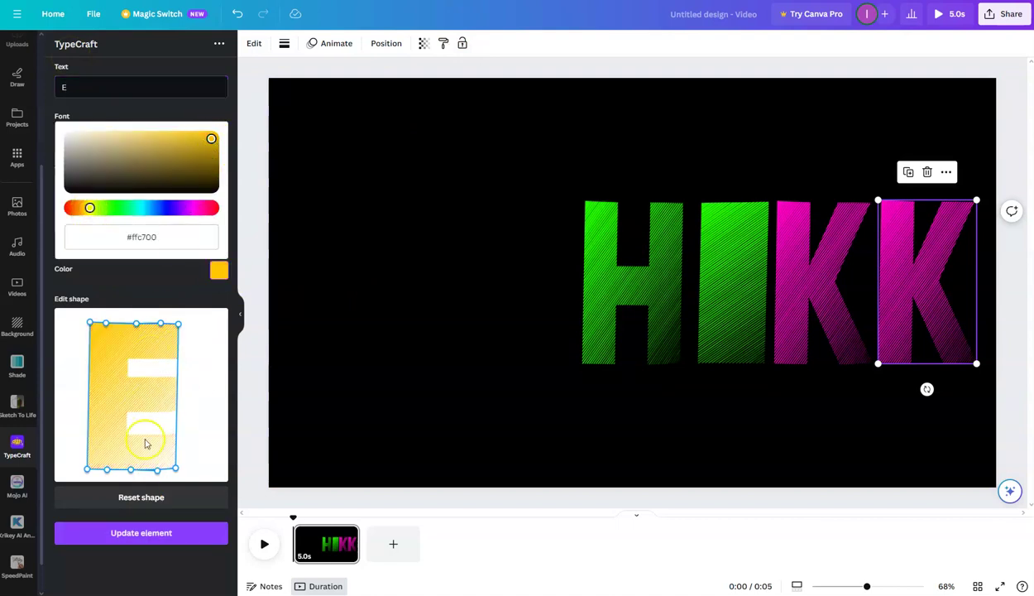
{"action": "left_click", "coordinate": [142, 539]}
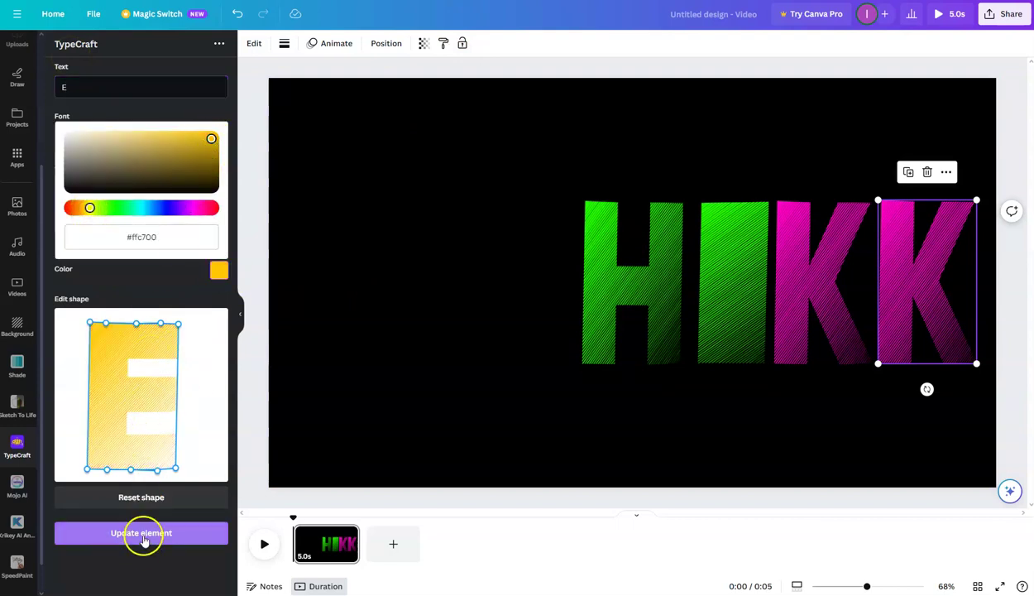
Step: Recolor the green I red (#ff0000) and update the element on the canvas
{"action": "left_click", "coordinate": [743, 275]}
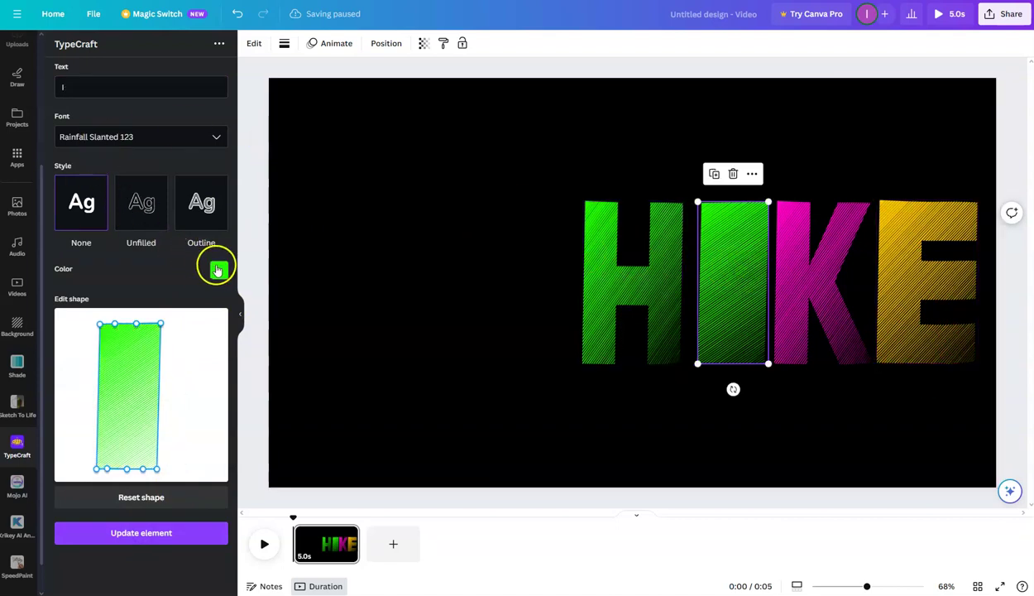
{"action": "left_click", "coordinate": [217, 270]}
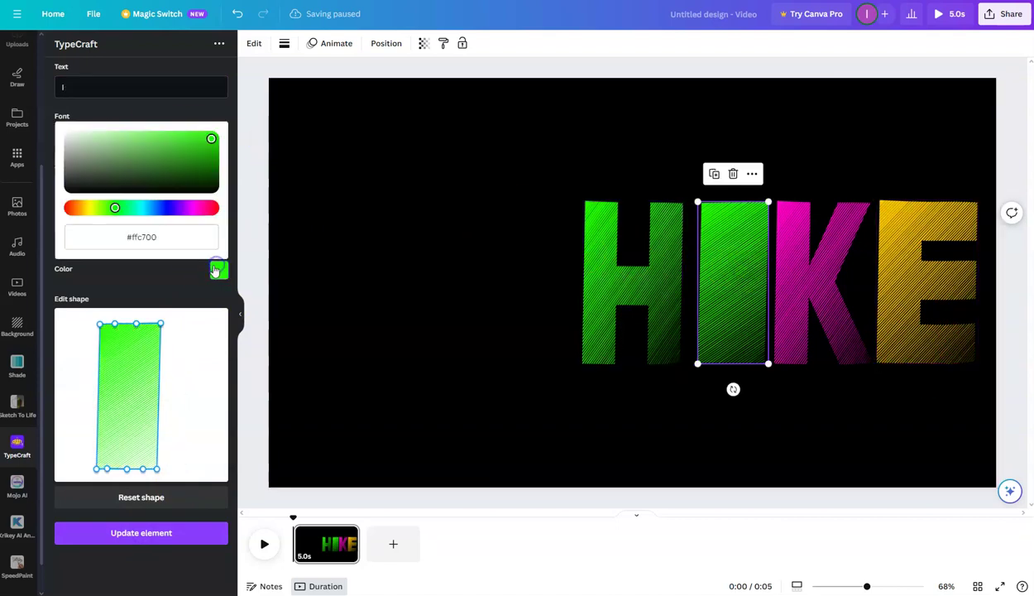
{"action": "left_click", "coordinate": [69, 210]}
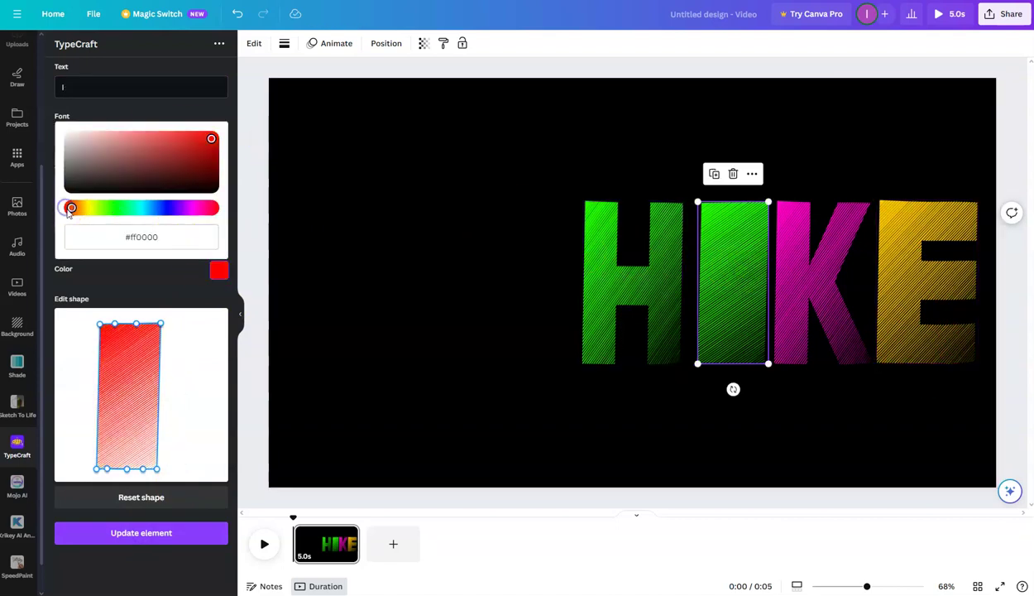
{"action": "left_click", "coordinate": [141, 534]}
Step: Nudge the E closer to the K, and enlarge and center all four HIKE letters together on the page
{"action": "left_click", "coordinate": [896, 315]}
{"action": "left_click", "coordinate": [898, 317]}
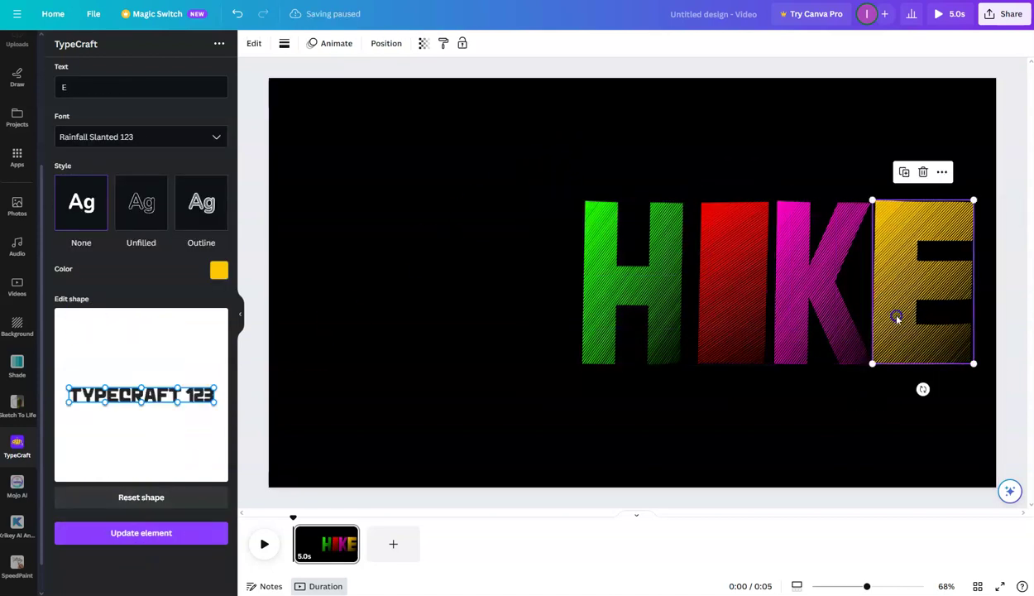
{"action": "left_click_drag", "start_coordinate": [538, 226], "coordinate": [856, 346]}
{"action": "left_click_drag", "start_coordinate": [924, 291], "coordinate": [777, 279]}
{"action": "left_click_drag", "start_coordinate": [820, 354], "coordinate": [914, 393]}
{"action": "left_click_drag", "start_coordinate": [791, 304], "coordinate": [775, 294]}
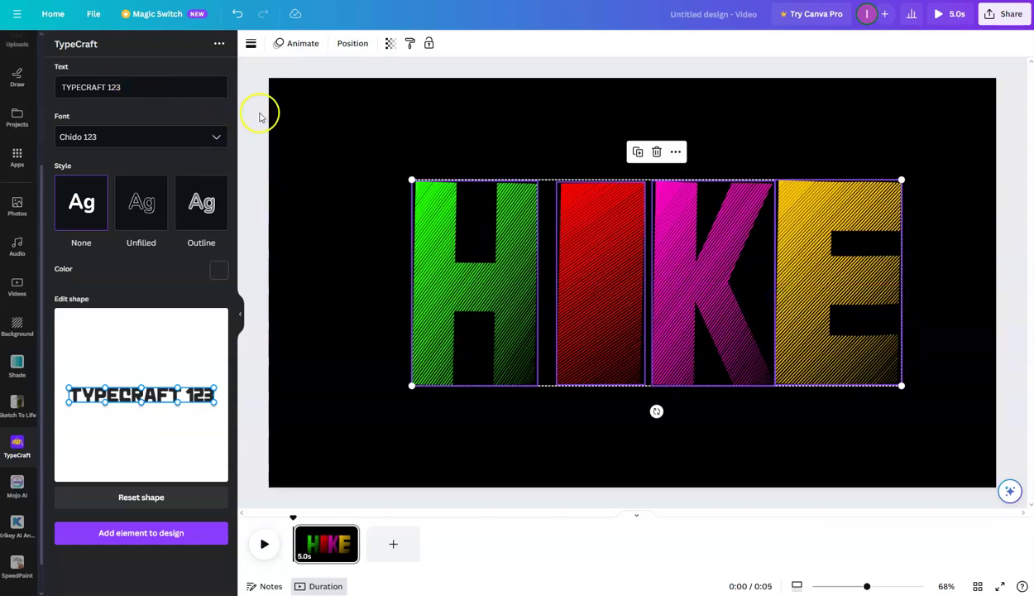
{"action": "left_click", "coordinate": [256, 115]}
Step: Shift the red I slightly left so it is spaced evenly between the H and the K
{"action": "left_click", "coordinate": [582, 295]}
{"action": "left_click_drag", "start_coordinate": [611, 293], "coordinate": [604, 291]}
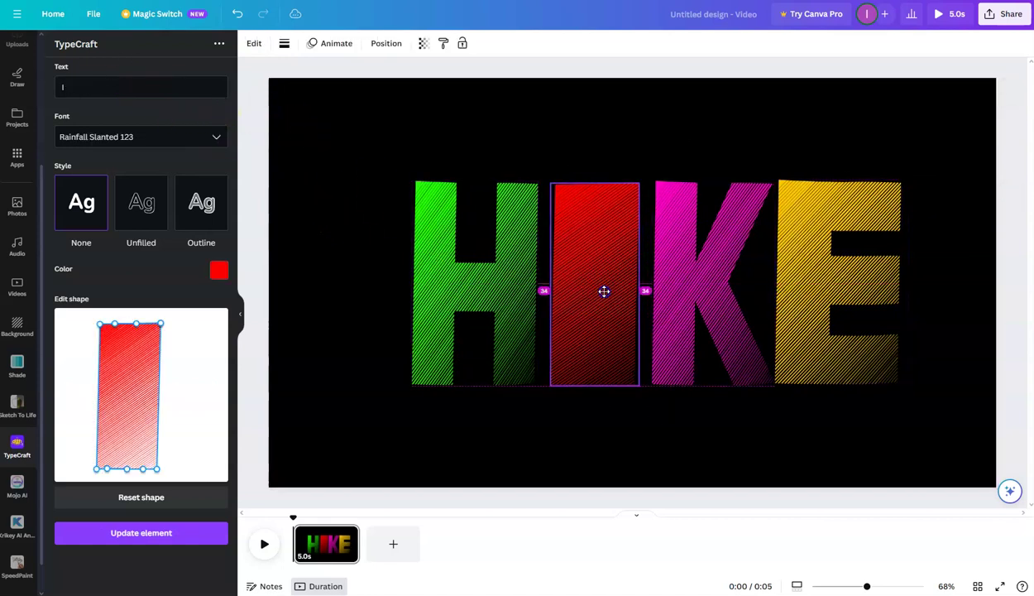
{"action": "left_click", "coordinate": [257, 111]}
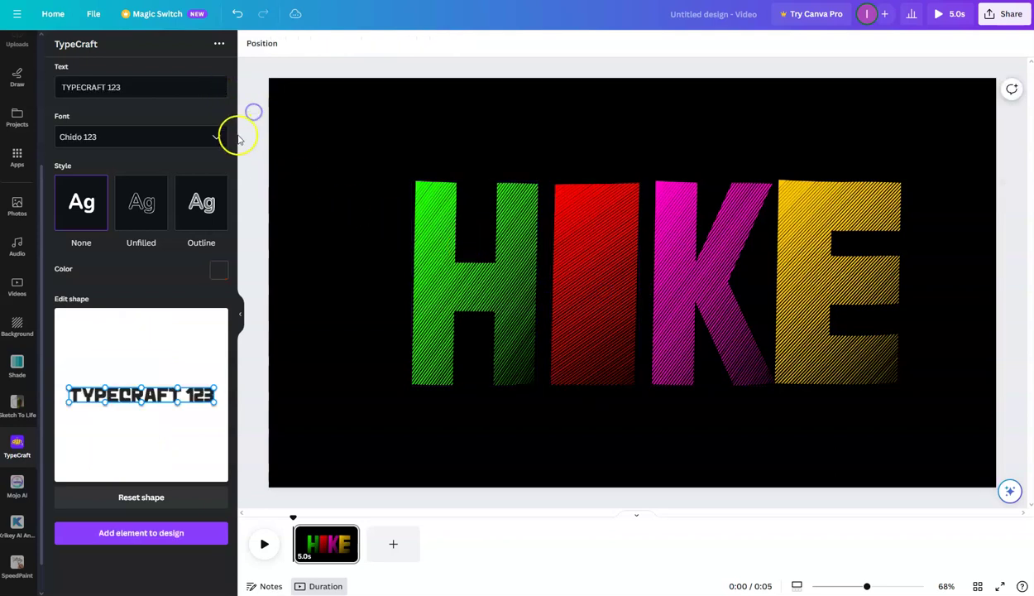